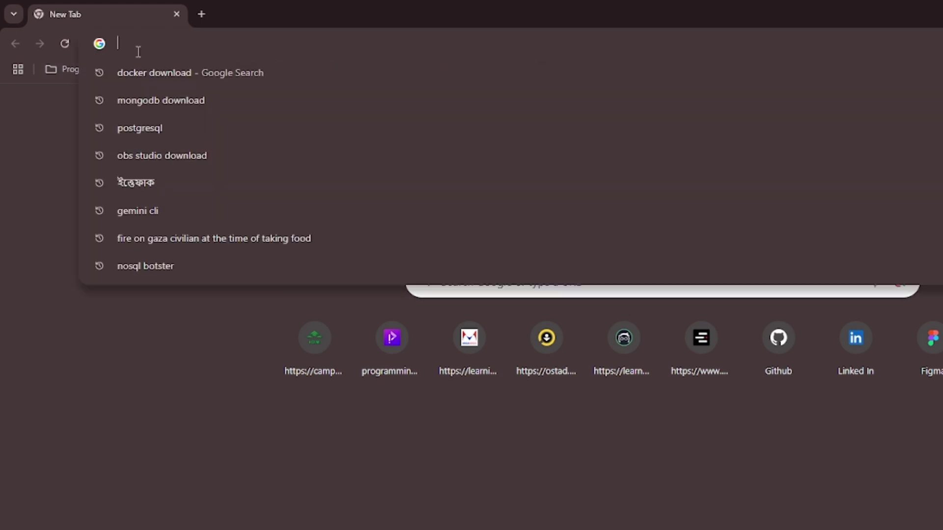
Search the web for "docker download" and open the Docker Desktop product page on docker.com.
text(docker download)
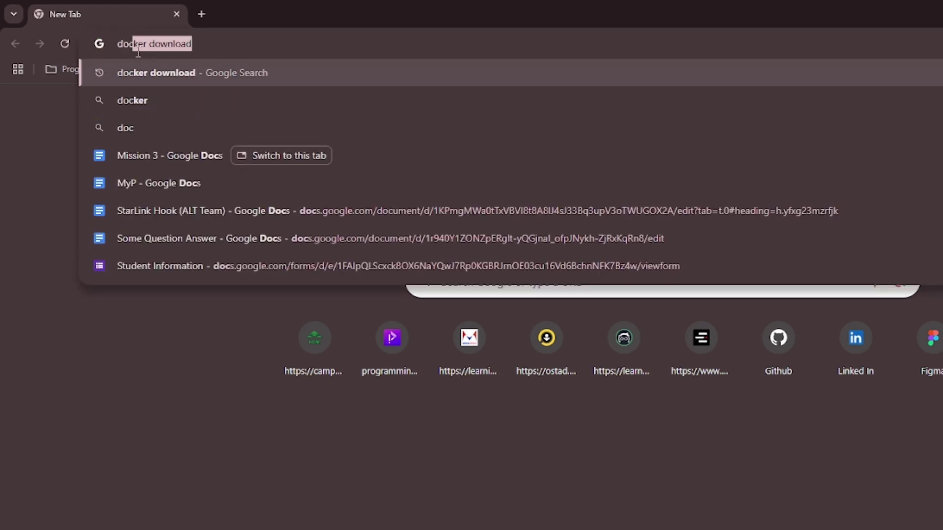
key(Return)
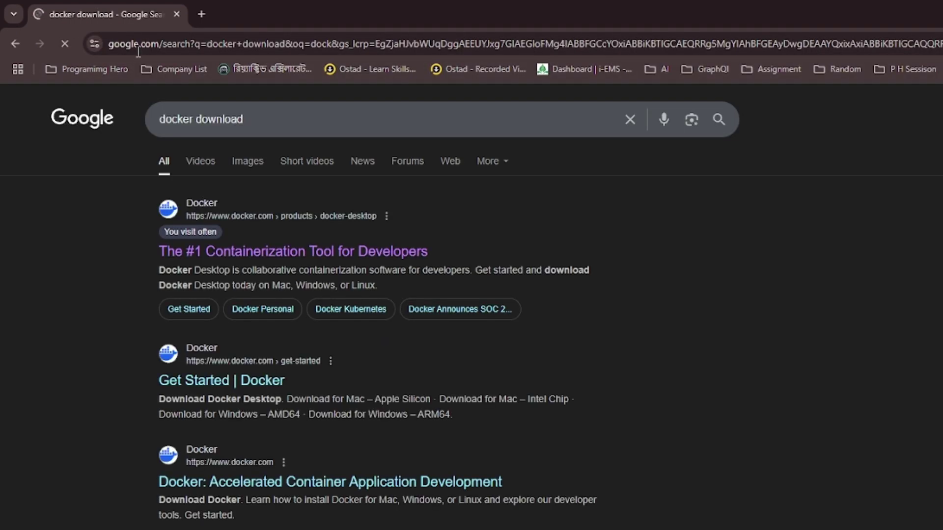
click(278, 253)
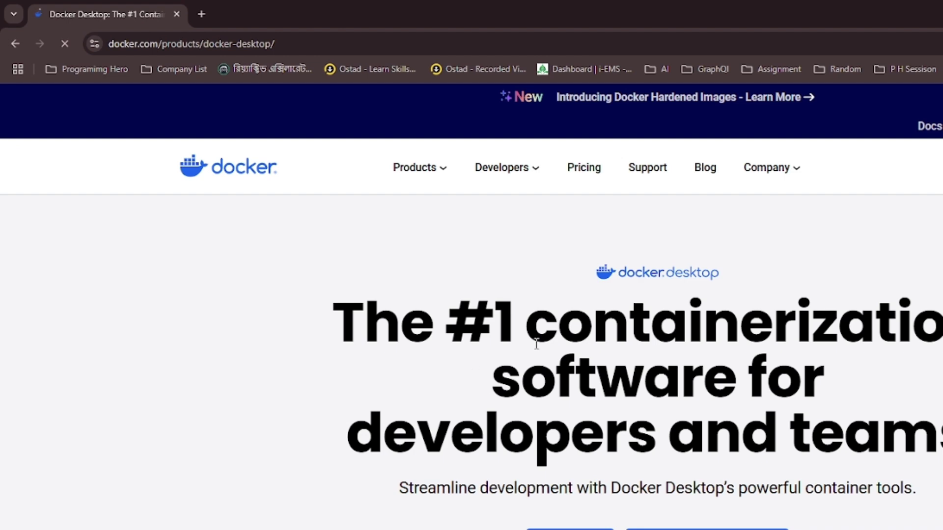
scroll(577, 472, down, 7)
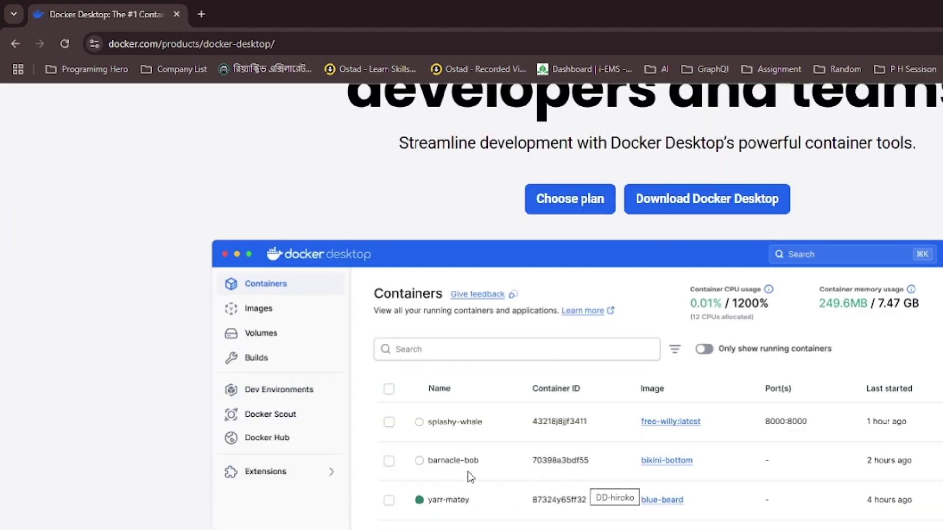
scroll(470, 476, up, 7)
scroll(700, 467, down, 5)
scroll(697, 467, up, 5)
Open the developer documentation from the Docker site and go to its Get Docker page.
mouse_move(516, 181)
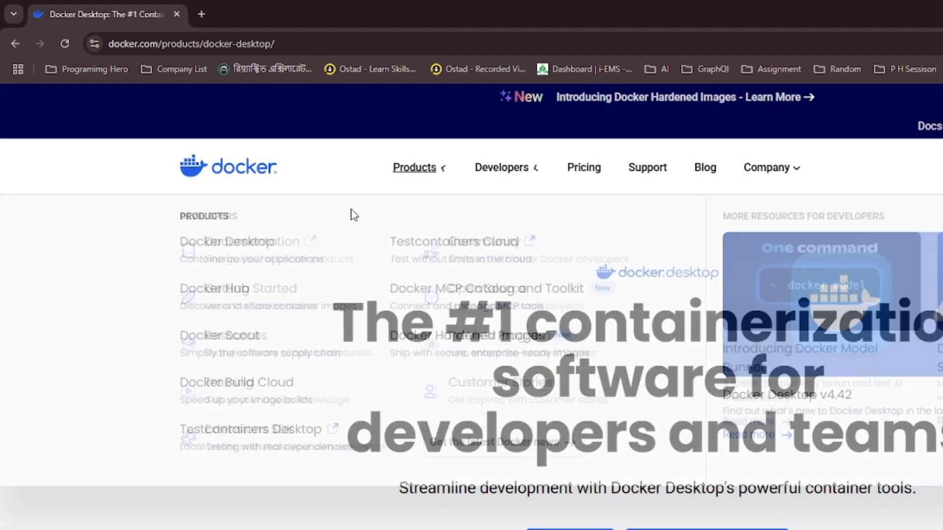
click(259, 248)
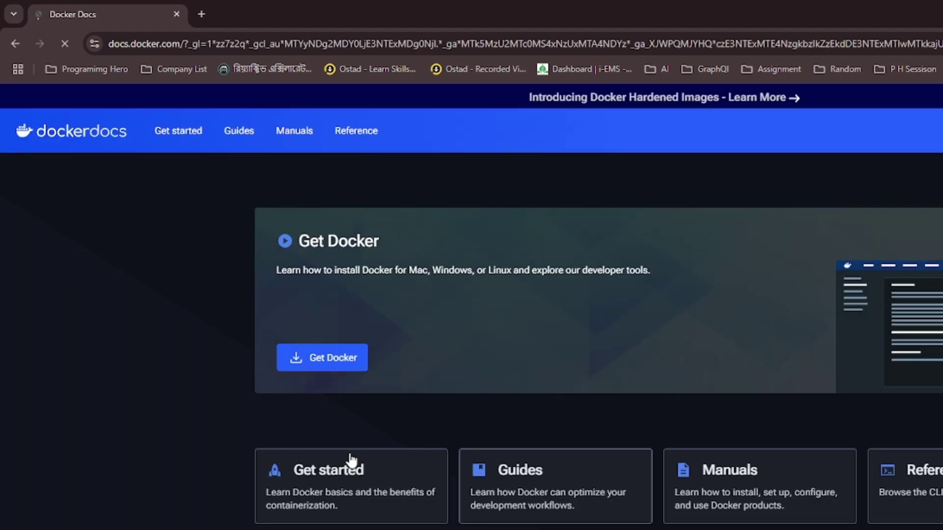
scroll(379, 448, down, 4)
scroll(374, 443, up, 4)
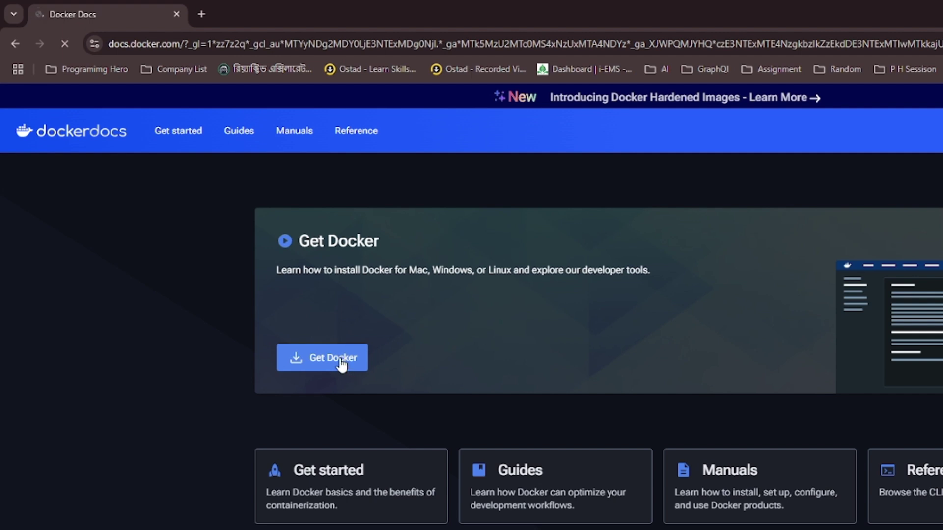
click(342, 363)
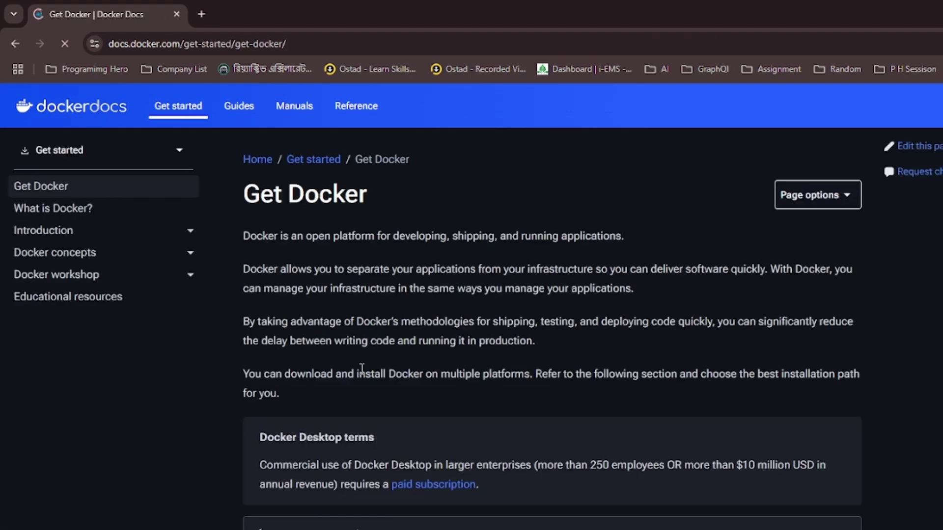
Open the Get Docker Desktop page in the Introduction section and download Docker Desktop for Windows.
click(73, 259)
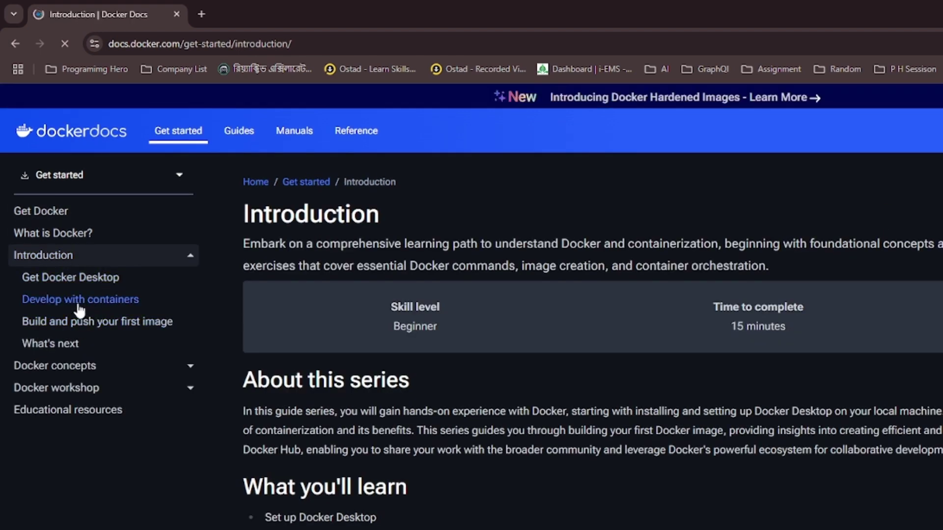
click(71, 279)
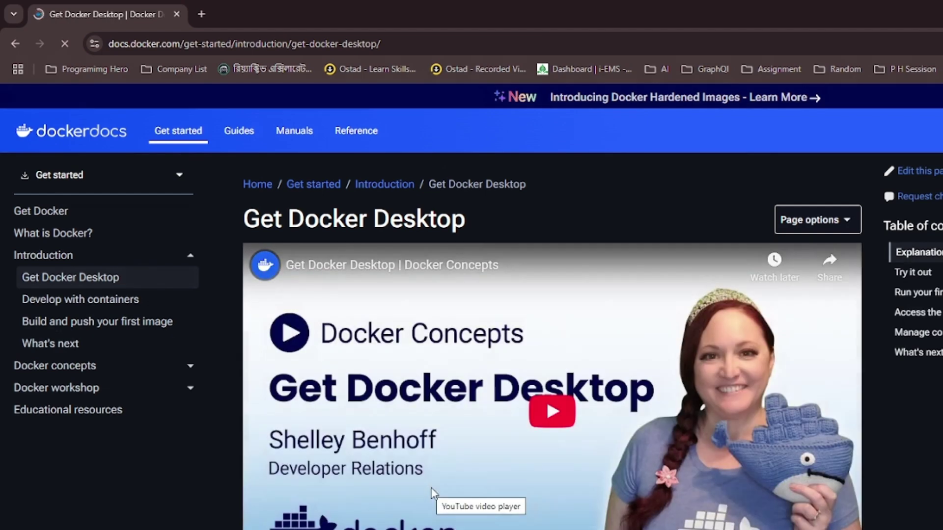
scroll(435, 496, down, 7)
scroll(442, 499, down, 2)
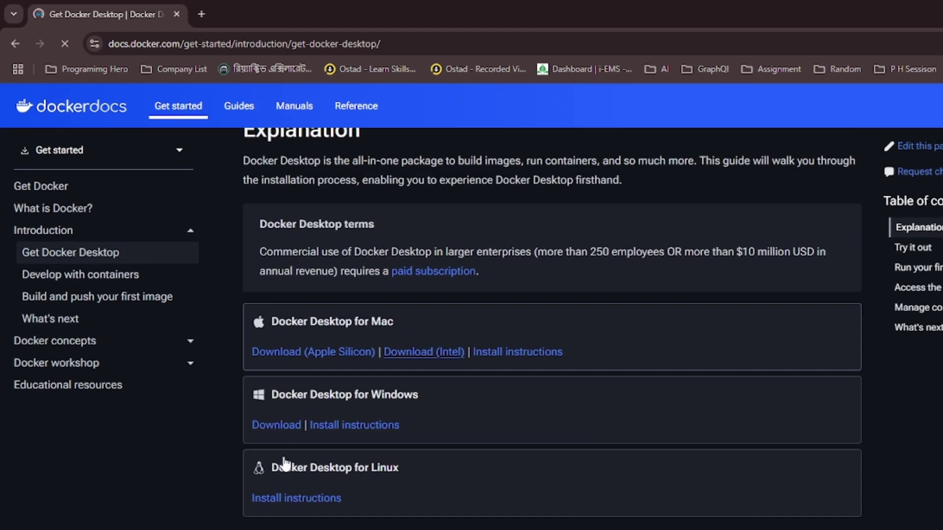
click(277, 426)
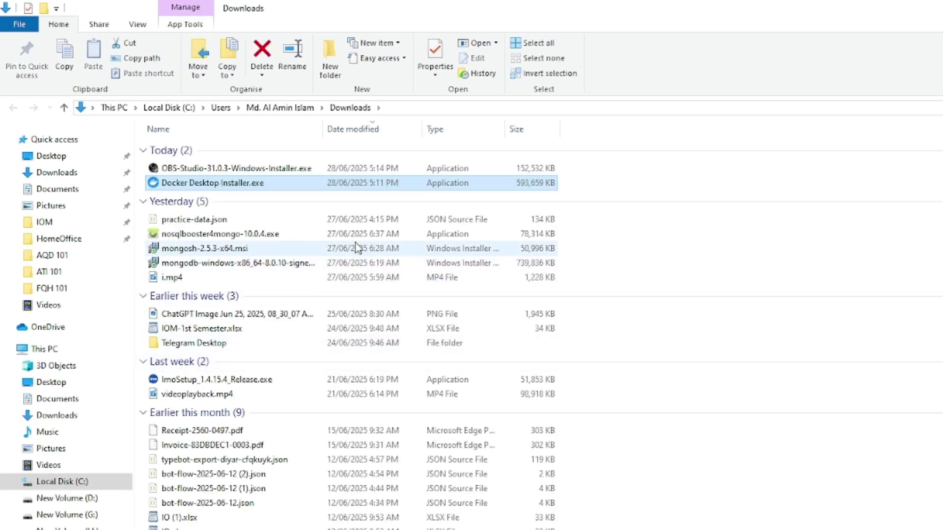
Run Docker Desktop Installer.exe from the Downloads folder and start the installation with WSL 2 and a desktop shortcut enabled.
double_click(240, 186)
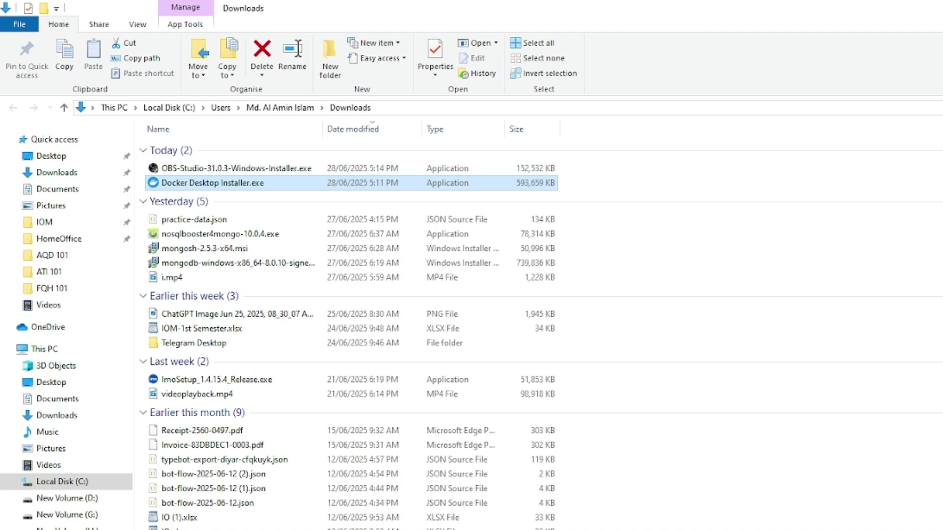
key(alt+Tab)
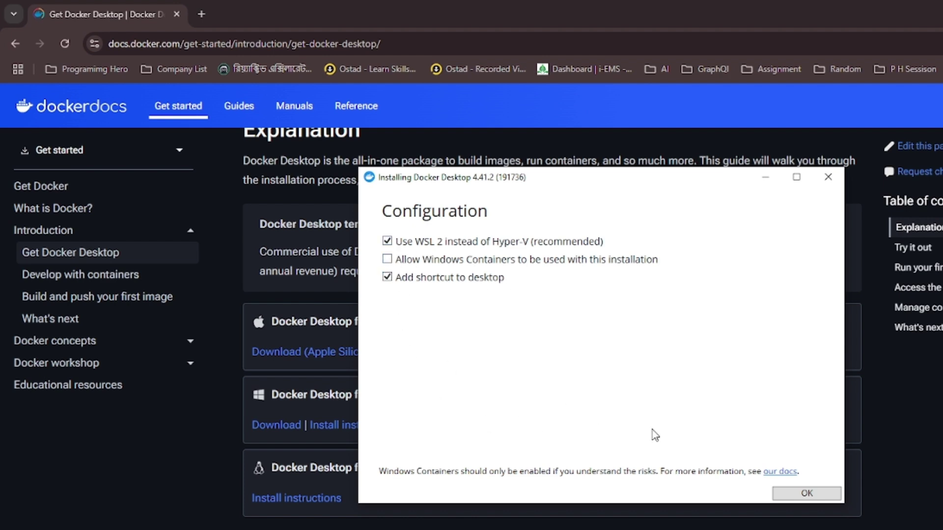
click(797, 497)
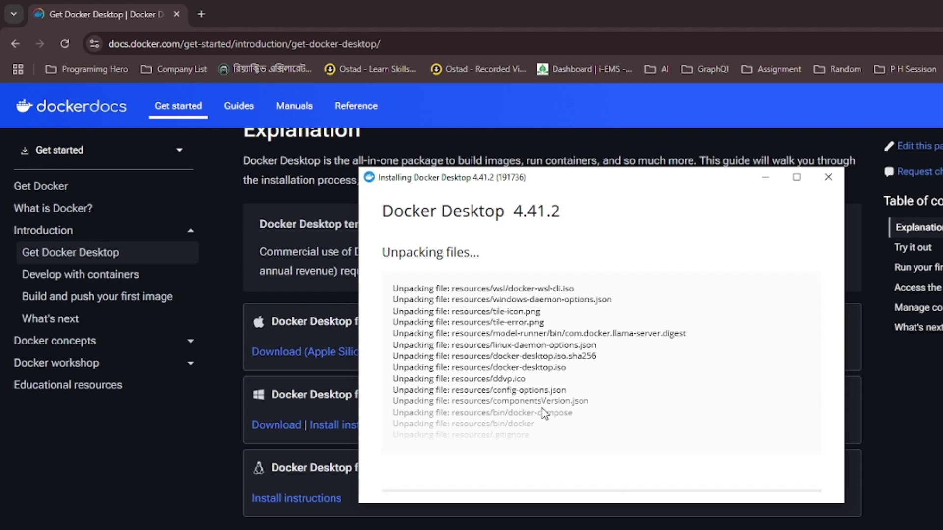
Look through the Get Docker Desktop guide during the installation and return to the Get Docker page.
scroll(855, 444, down, 1)
scroll(552, 328, down, 10)
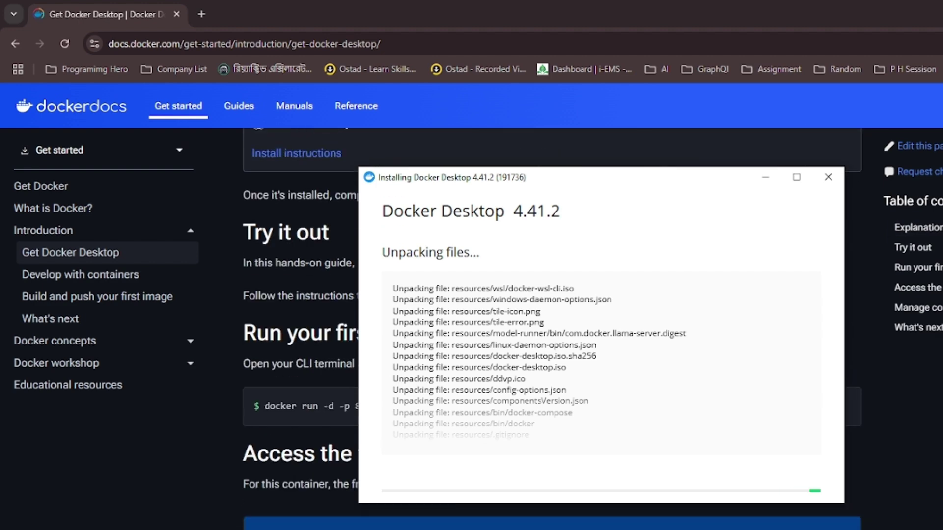
scroll(552, 329, down, 3)
scroll(552, 328, up, 15)
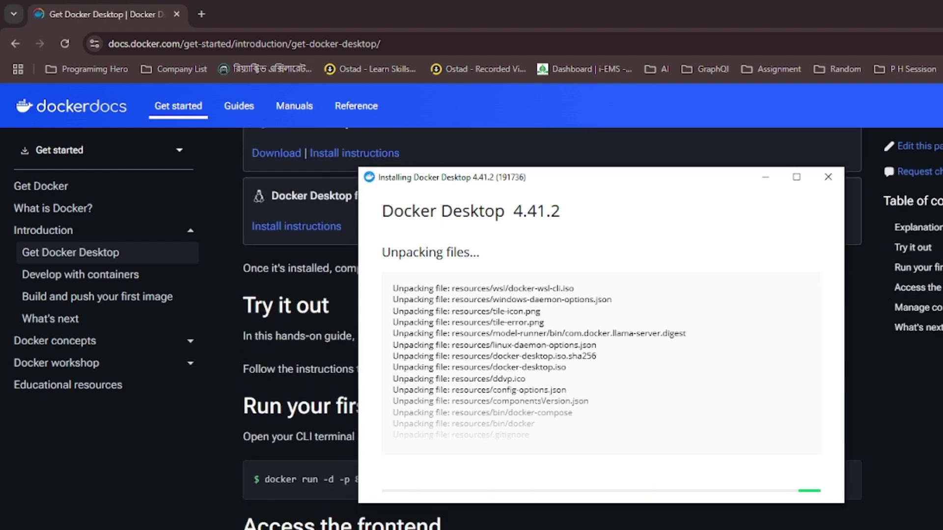
scroll(552, 328, down, 10)
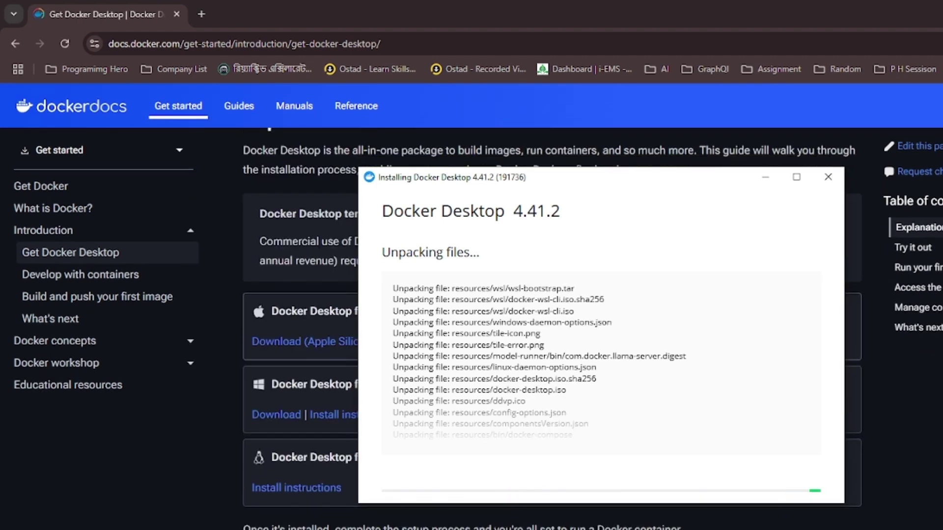
scroll(552, 328, down, 15)
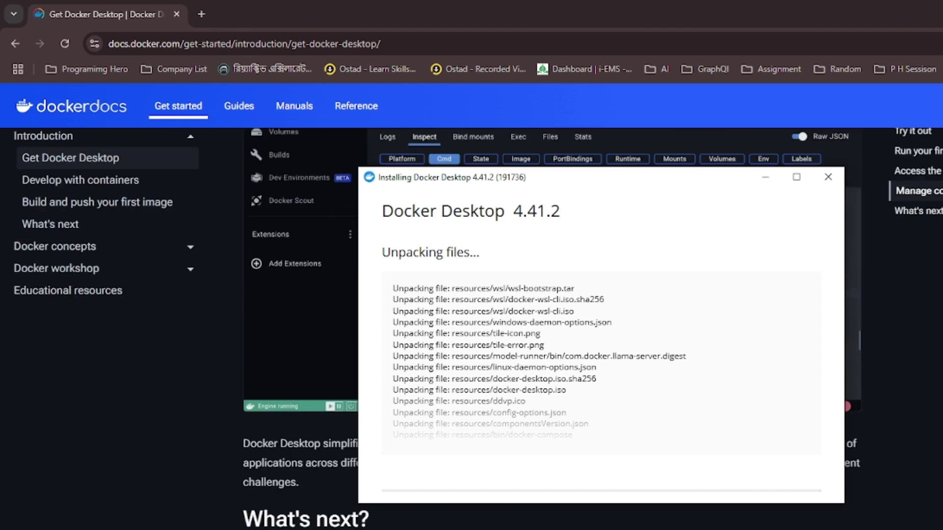
scroll(552, 328, up, 3)
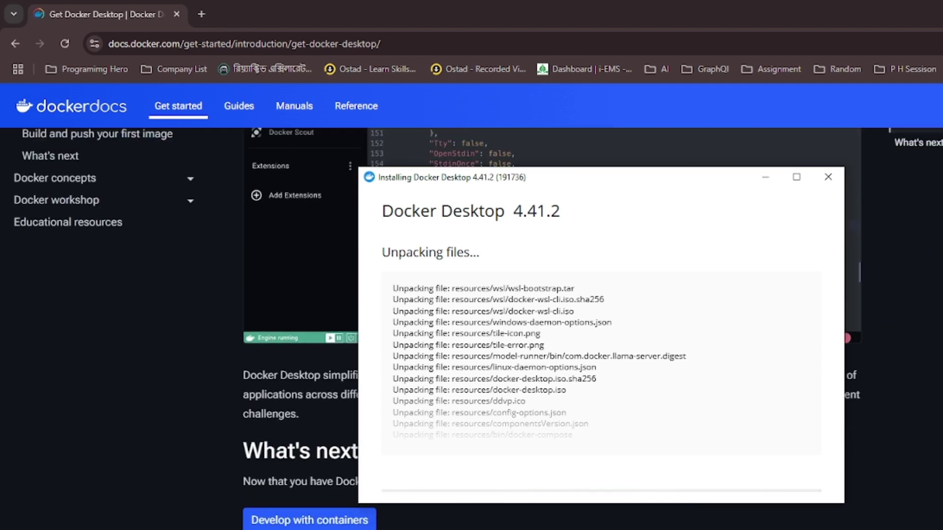
scroll(114, 363, up, 10)
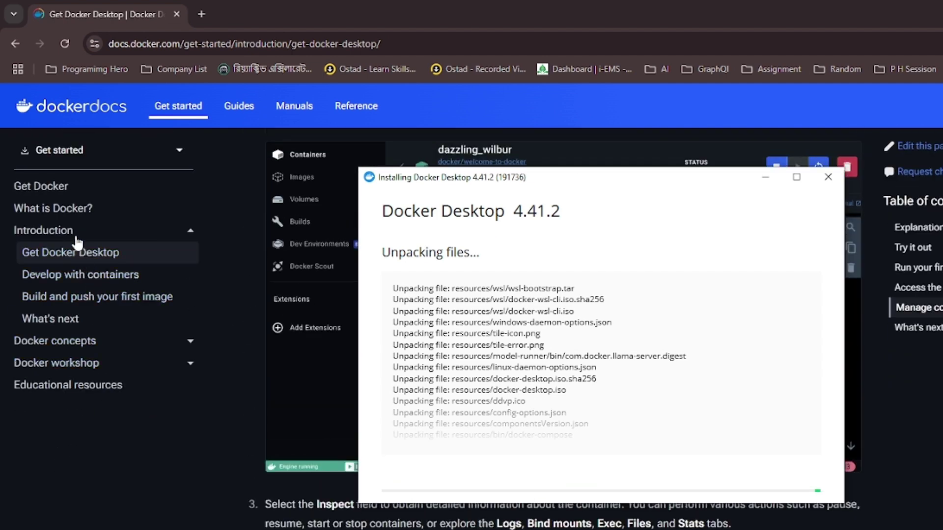
click(53, 189)
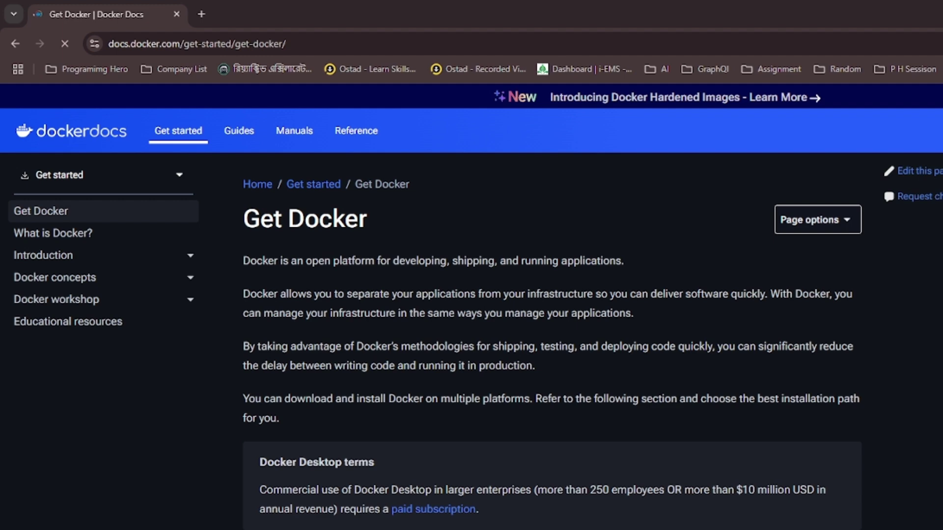
Review the wsl command's usage help in Command Prompt, then move its window off the installer and minimize it.
key(alt+Tab)
scroll(372, 452, up, 10)
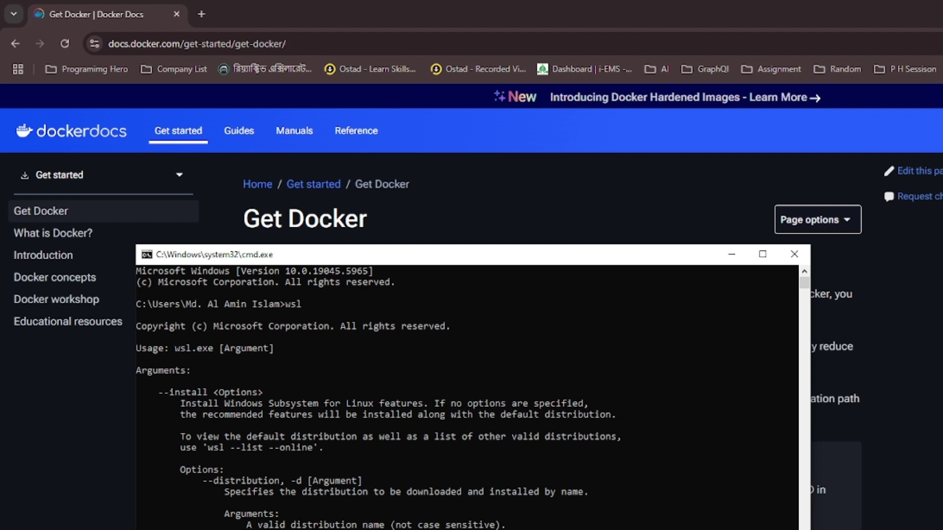
scroll(247, 433, down, 1)
scroll(247, 433, down, 3)
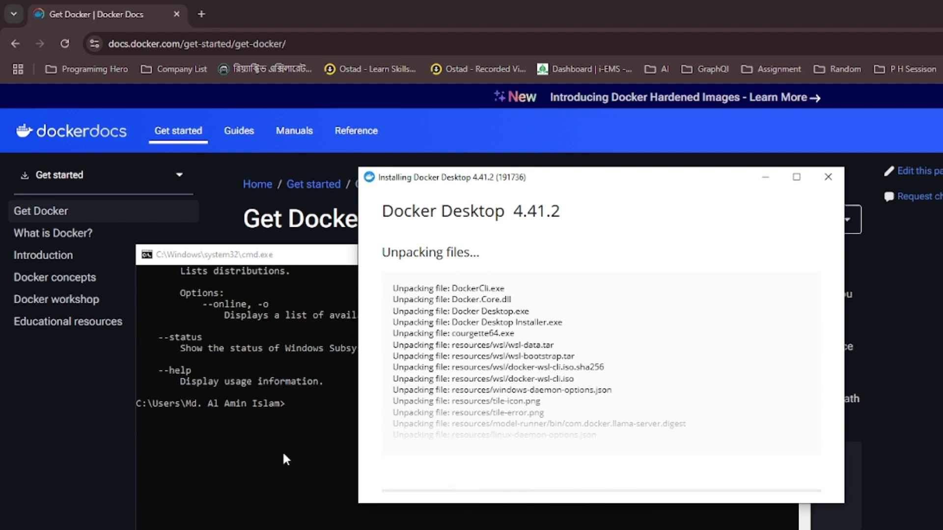
click(258, 478)
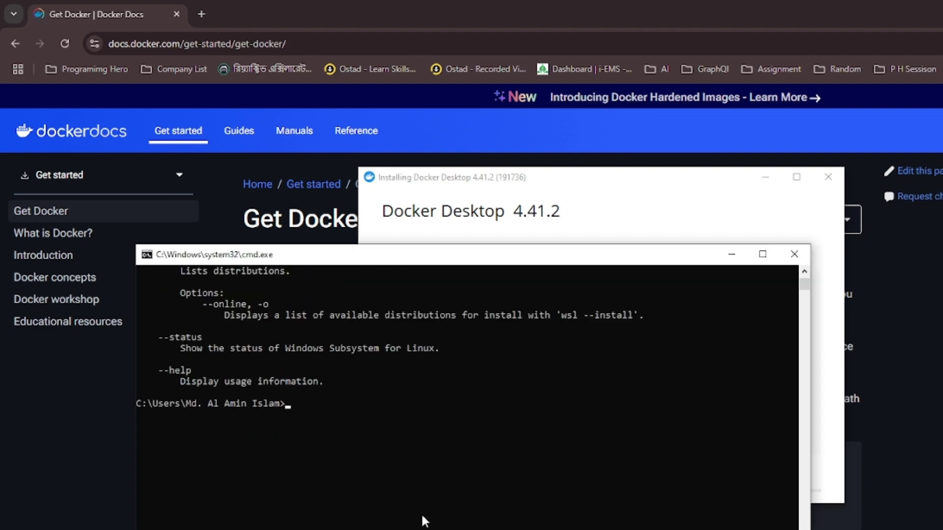
drag(383, 259, 594, 361)
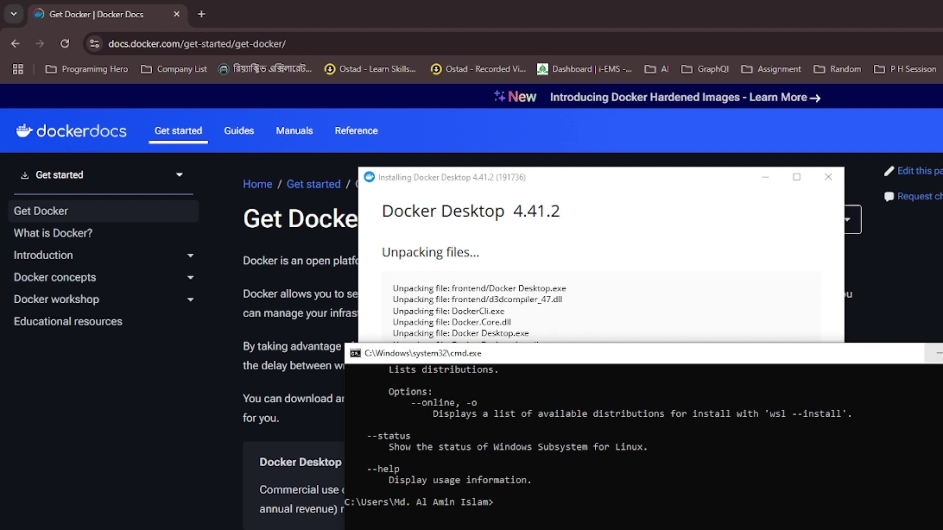
click(937, 353)
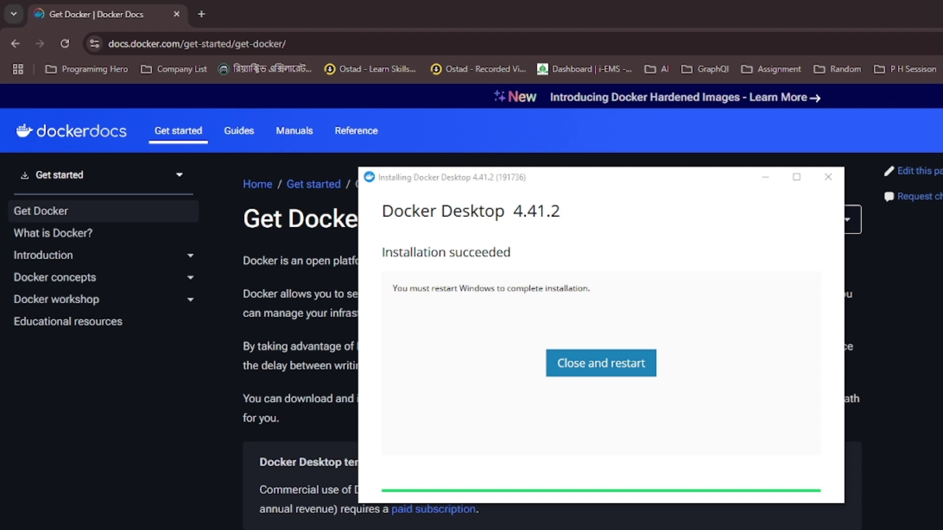
Close the Docker Desktop installer and restart Windows to complete the installation.
click(614, 365)
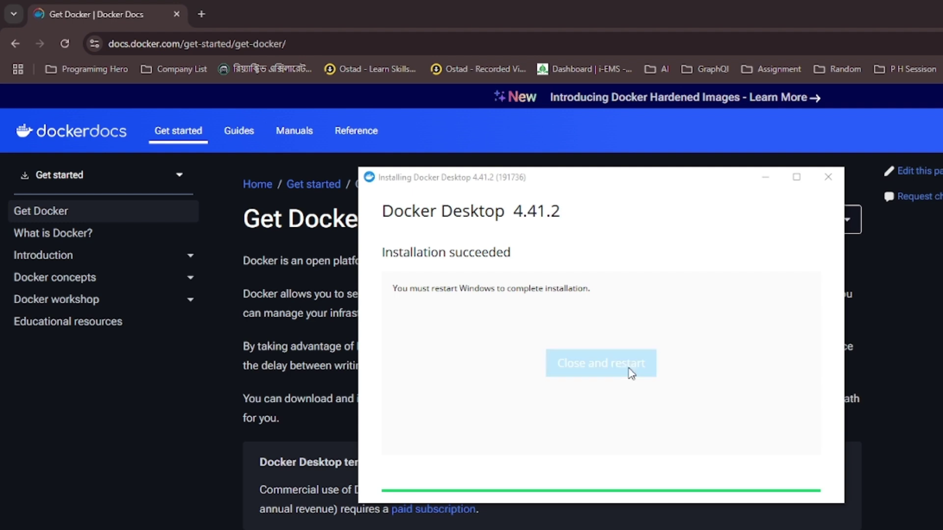
click(631, 374)
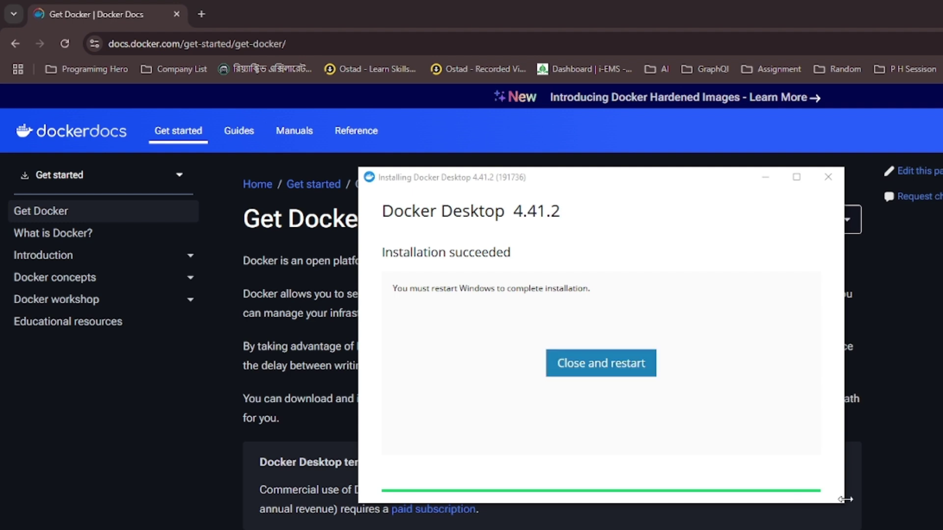